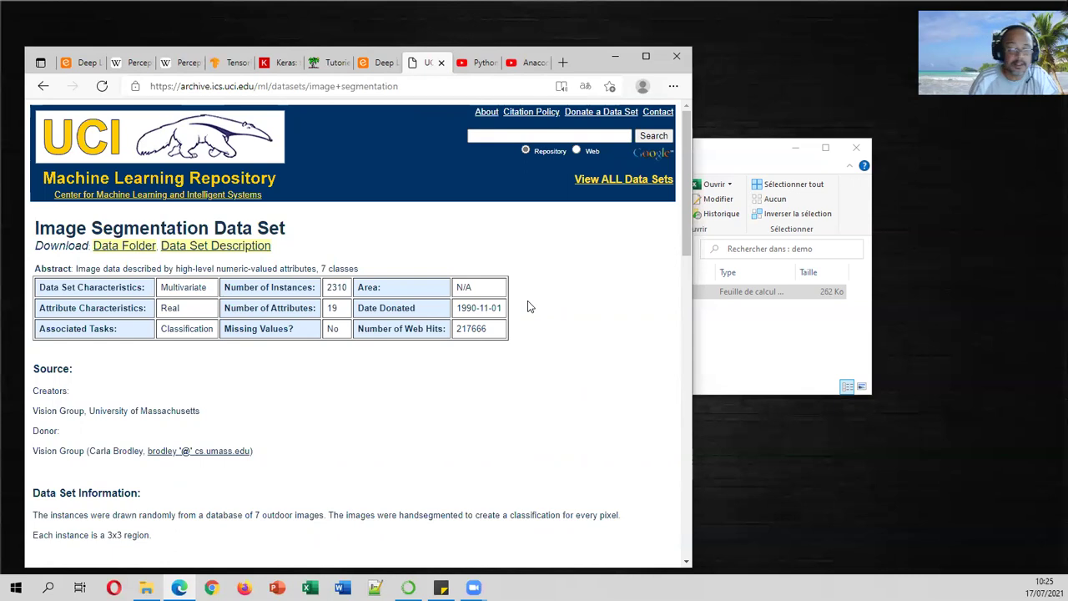
Step: Review the UCI Image Segmentation data set page, including its address, number of attributes, class count and attribute information
click(417, 86)
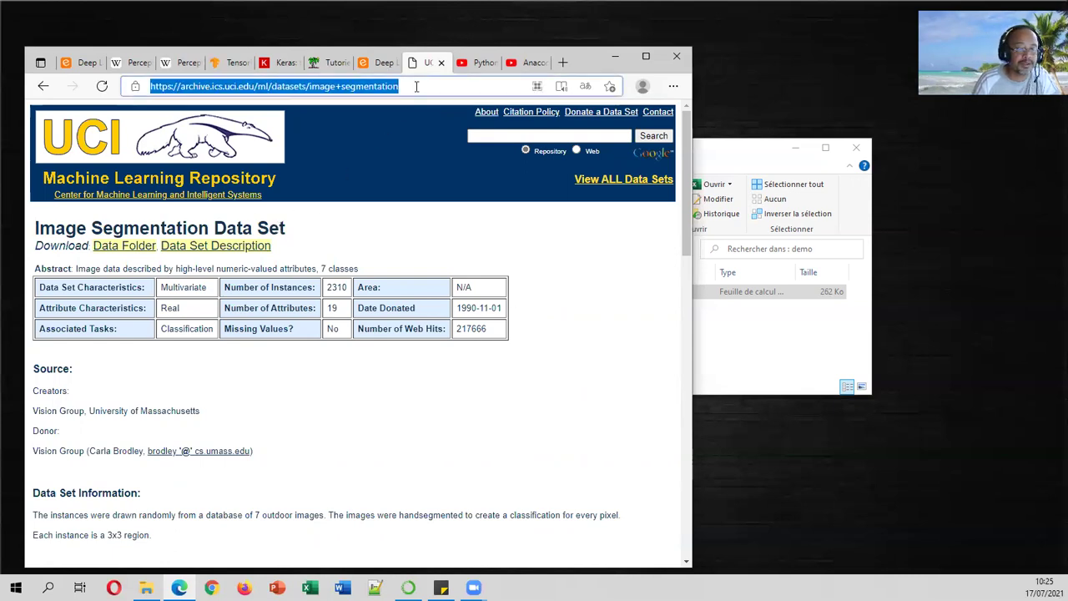
click(459, 242)
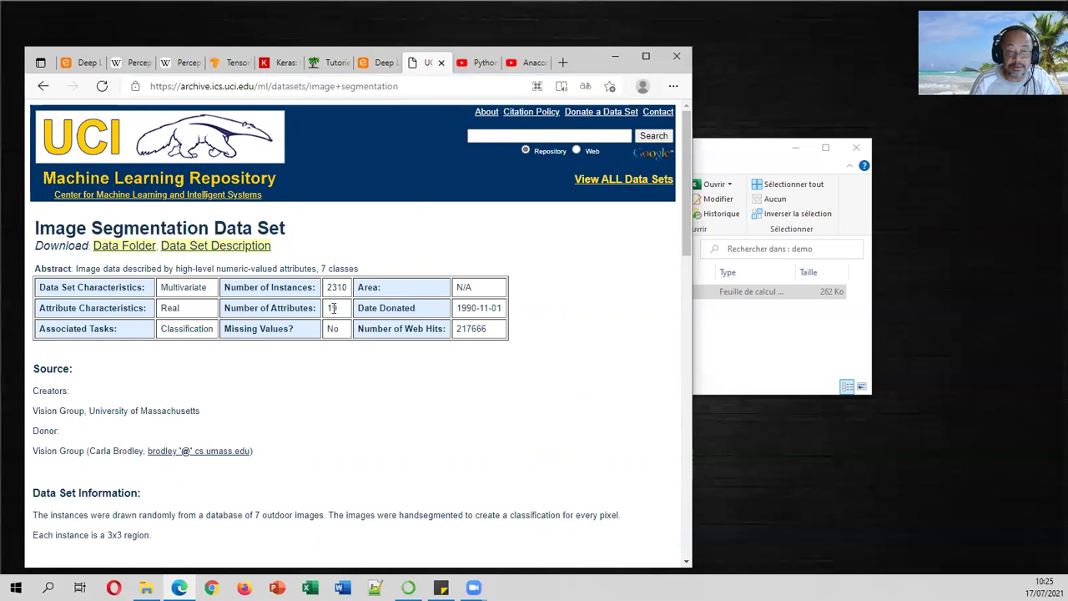
scroll(377, 332, down, 2)
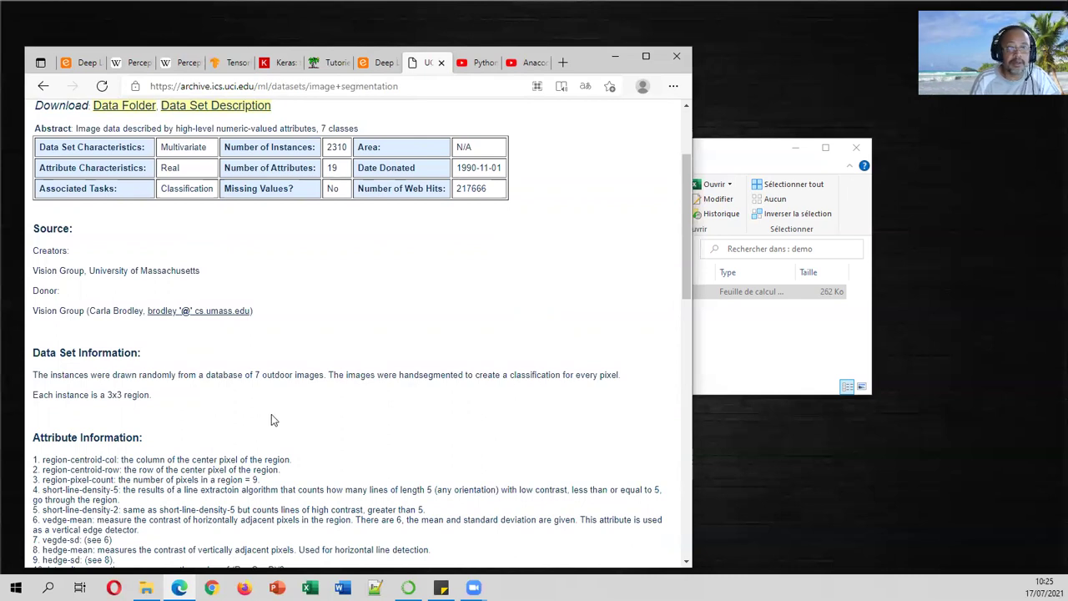
drag(321, 128, 361, 131)
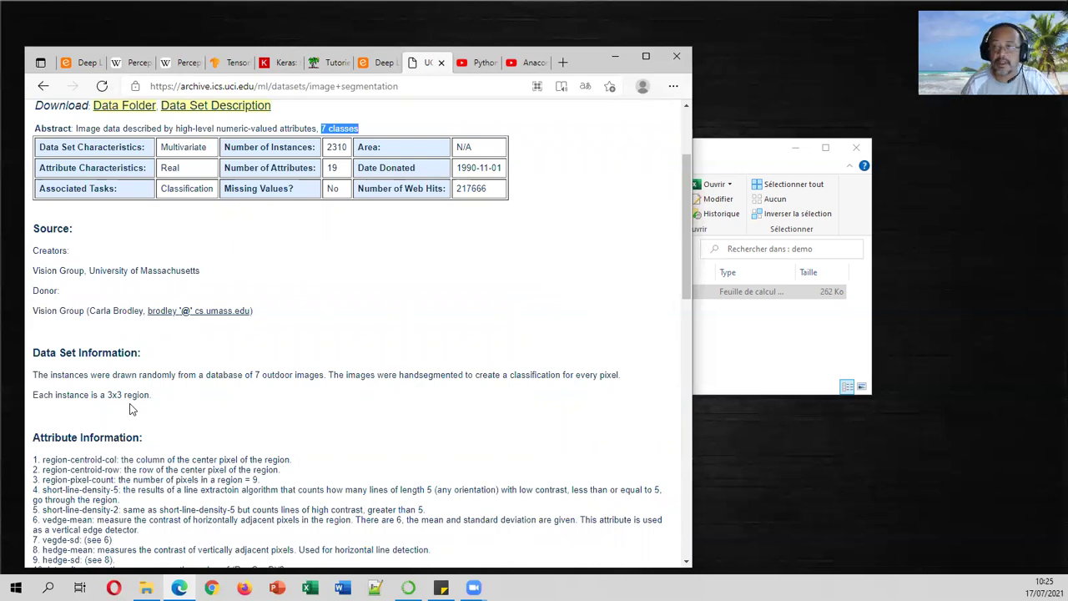
scroll(316, 370, up, 2)
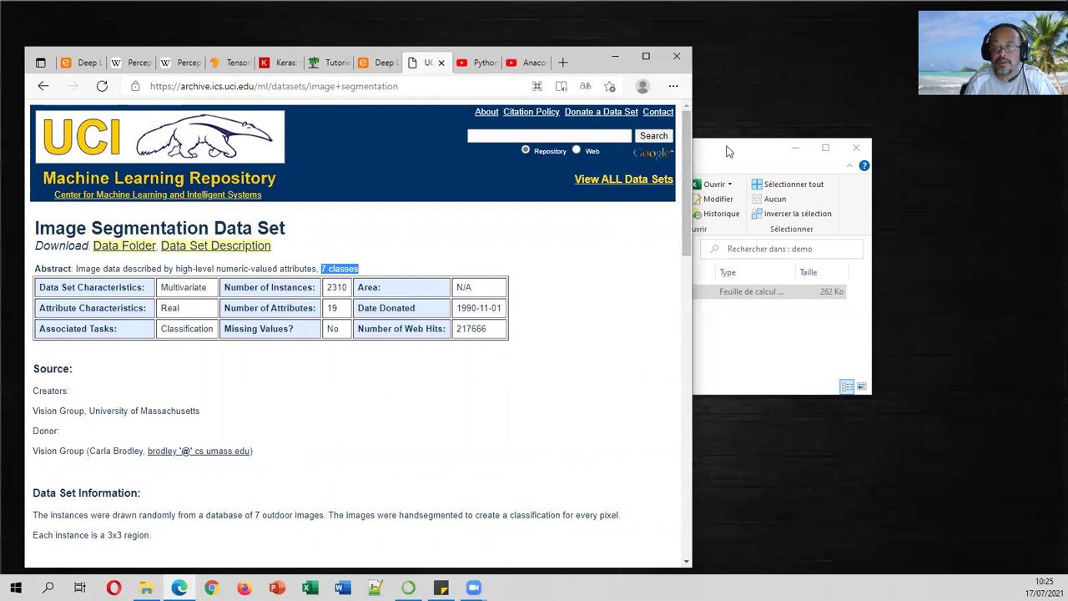
Step: Open segmentation.xlsx from the demo folder in Excel, enlarge its window and zoom out to 90% to fit every column
click(701, 192)
double_click(484, 294)
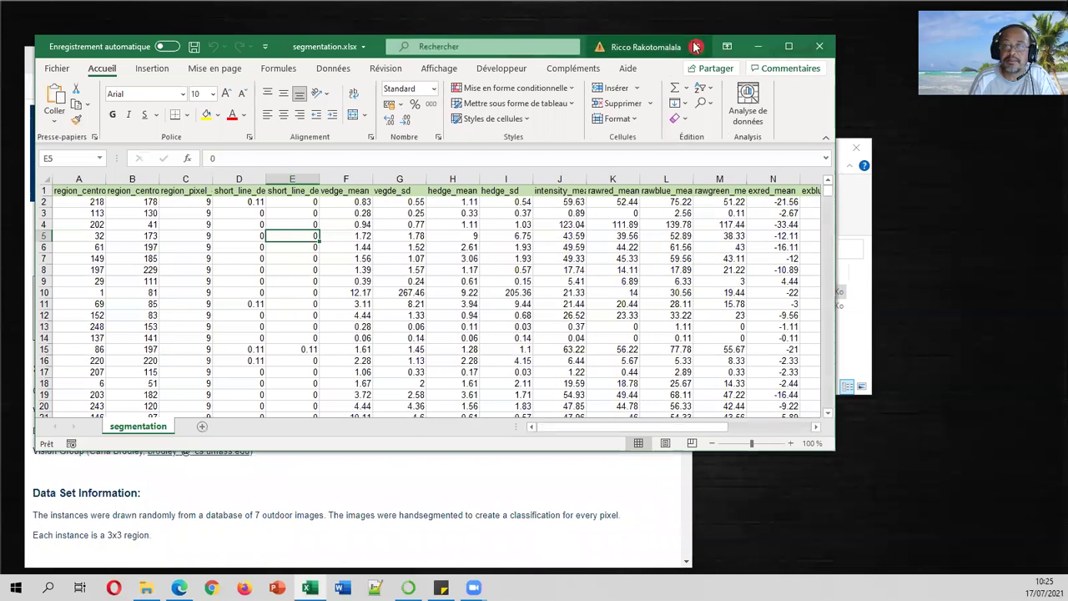
drag(583, 49, 550, 113)
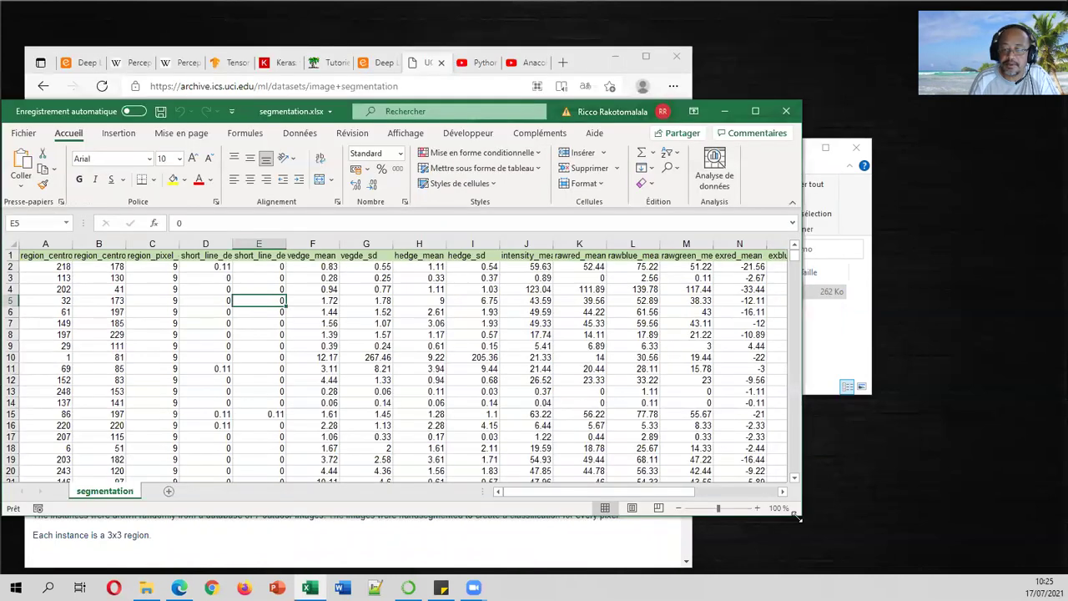
drag(802, 517, 1060, 558)
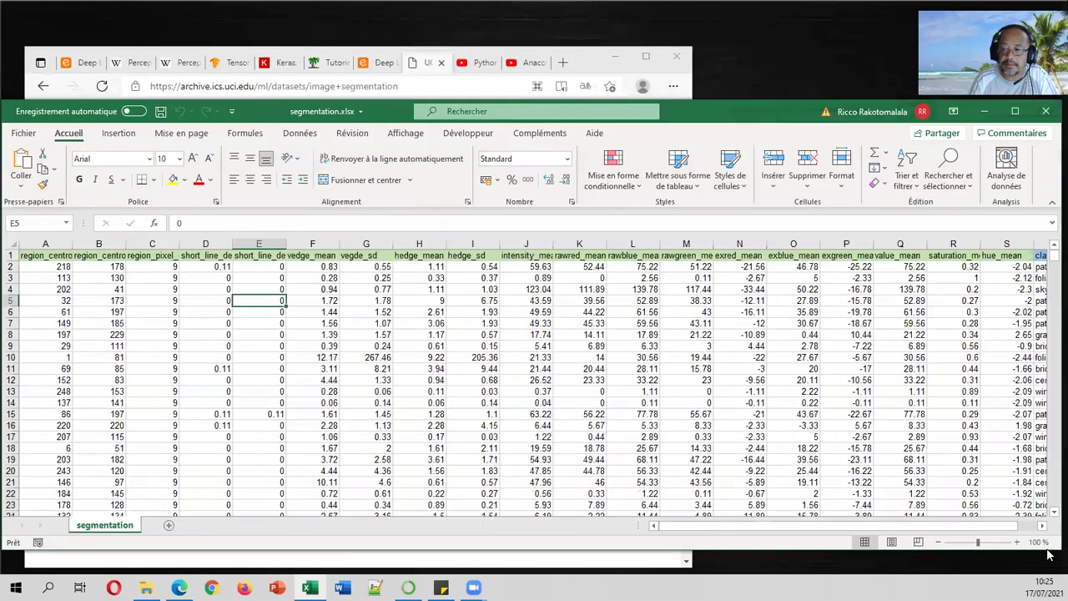
click(941, 543)
Step: Examine the target column classe and several of its category values in the segmentation sheet
click(954, 242)
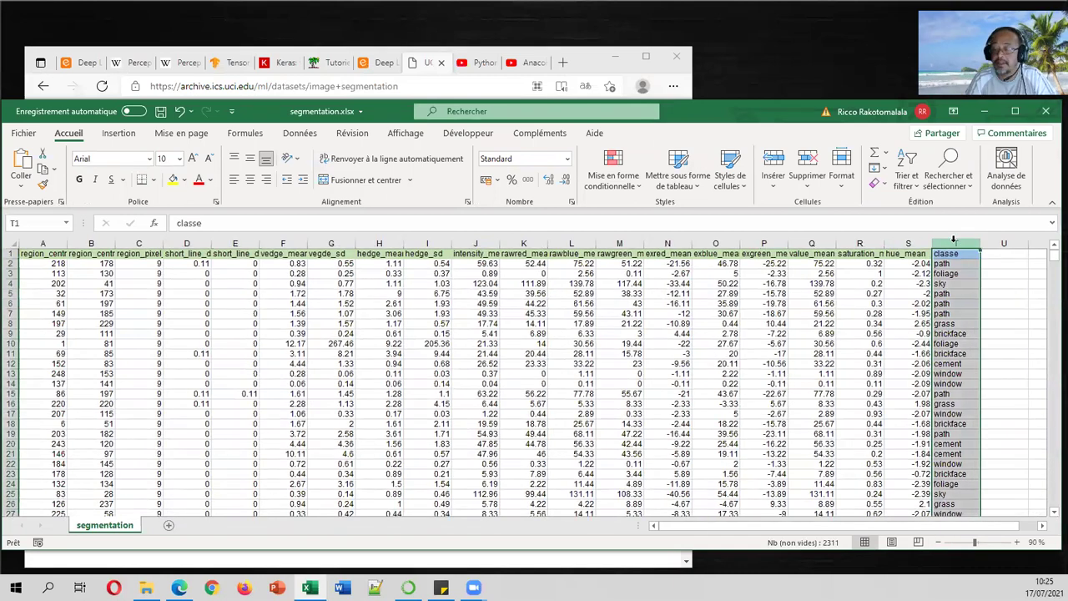
click(954, 284)
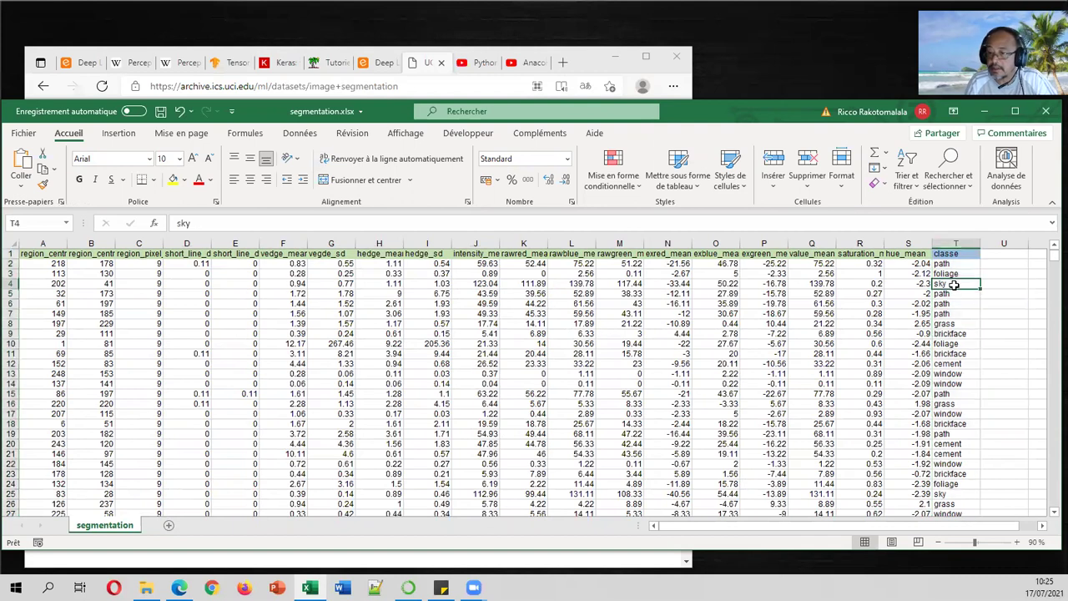
click(958, 324)
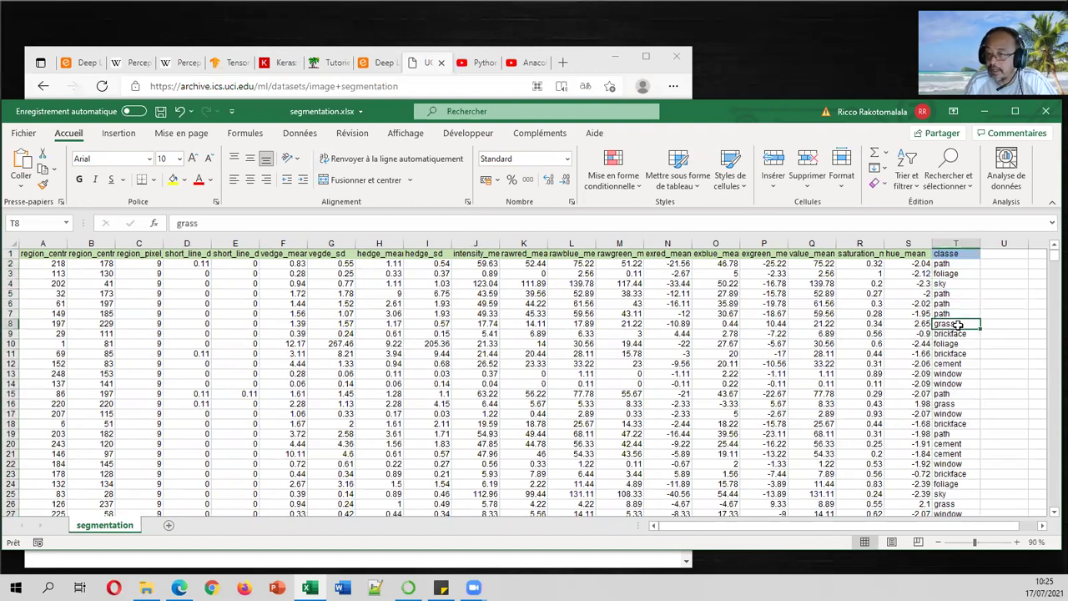
click(960, 334)
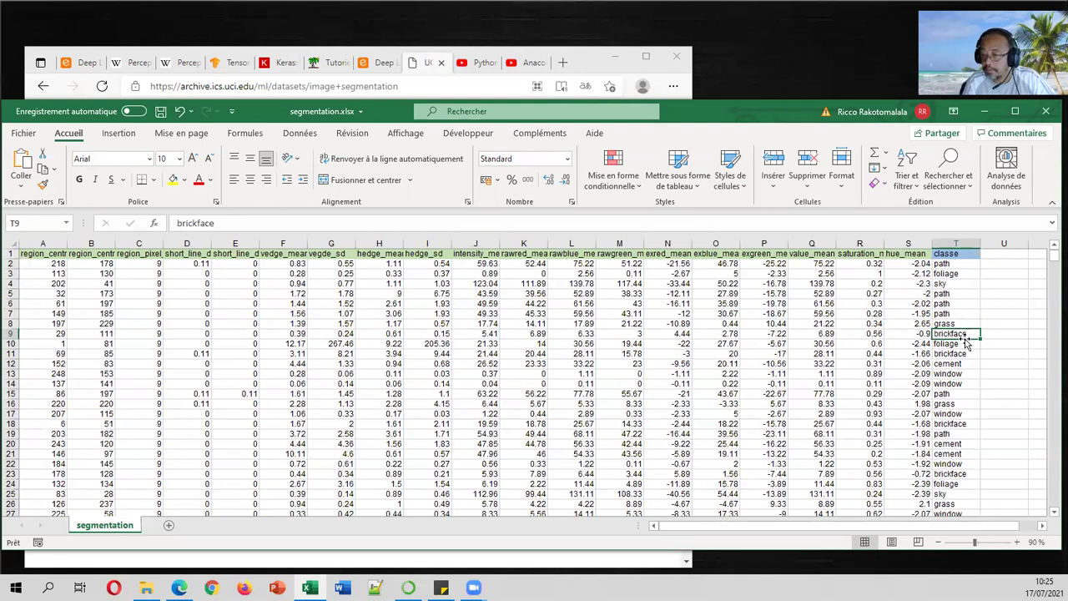
click(958, 364)
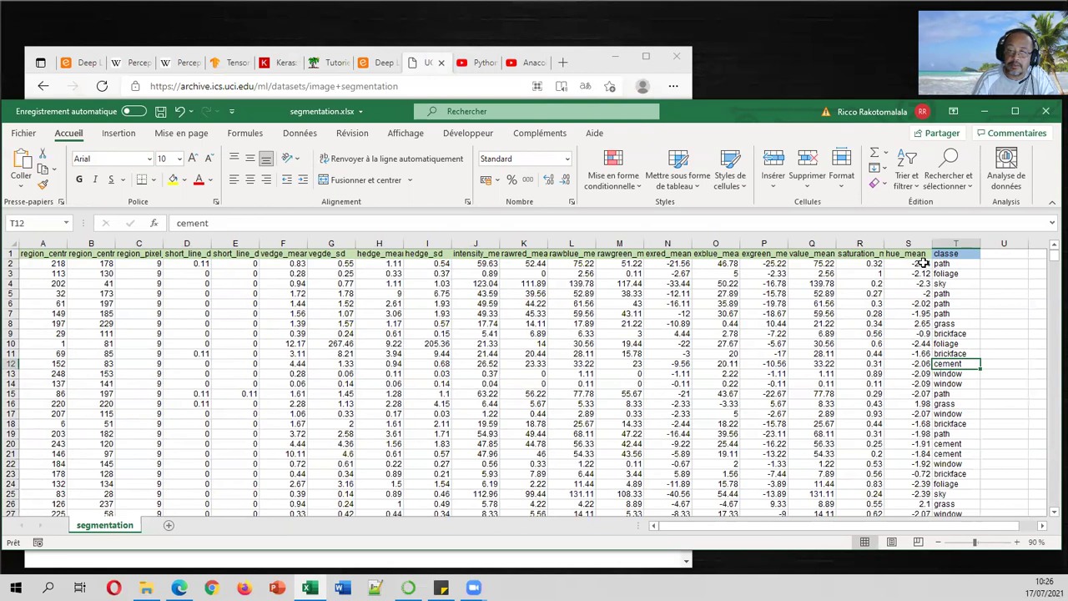
Step: Inspect the first record's descriptor values in row 2 and the vedge_mean column header
click(10, 263)
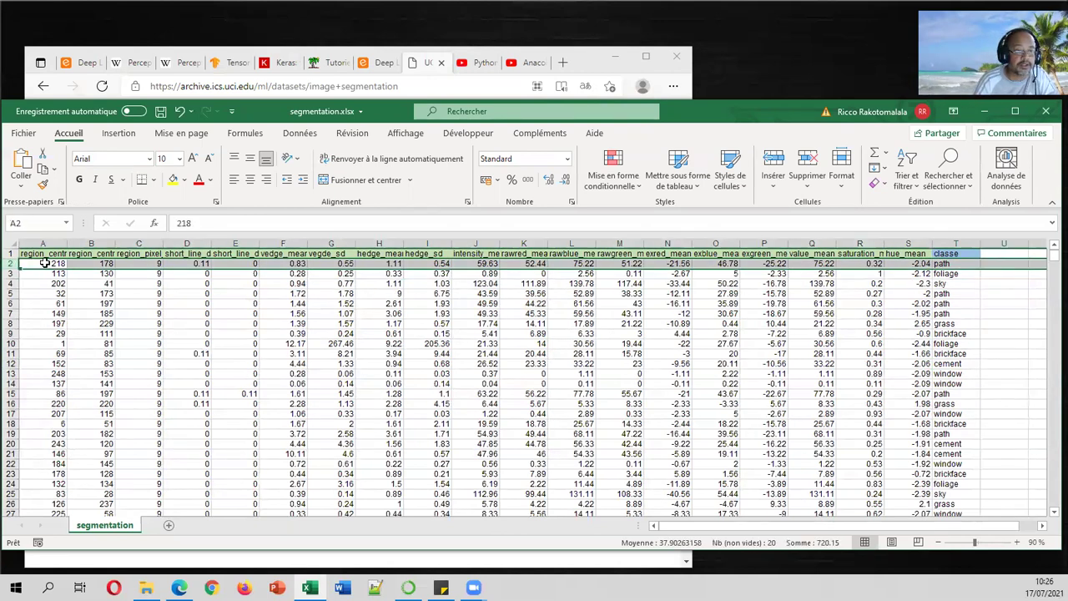
click(45, 264)
click(94, 264)
click(179, 265)
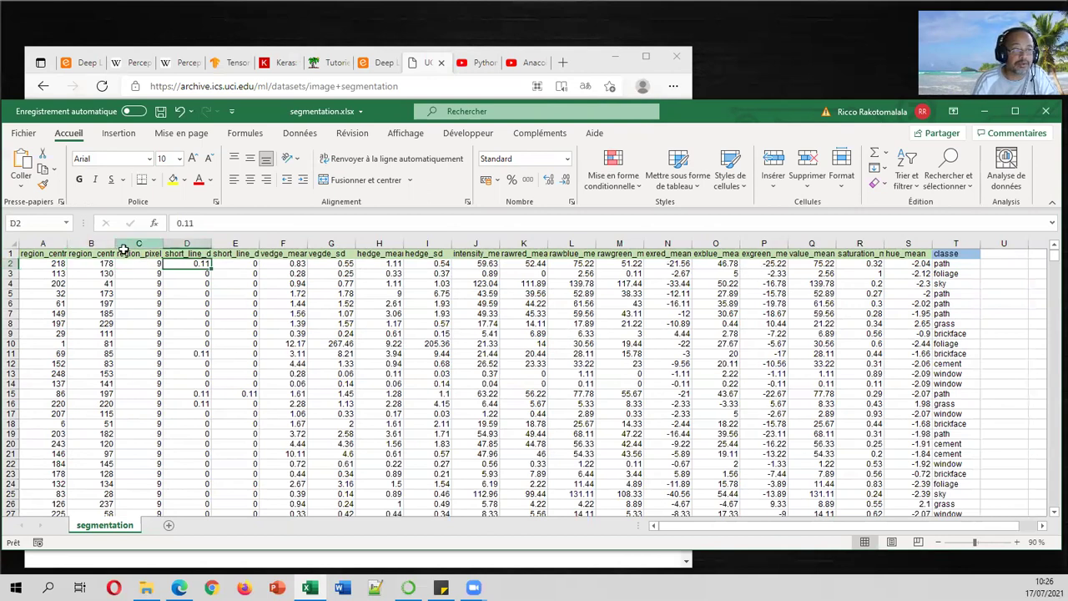
click(288, 255)
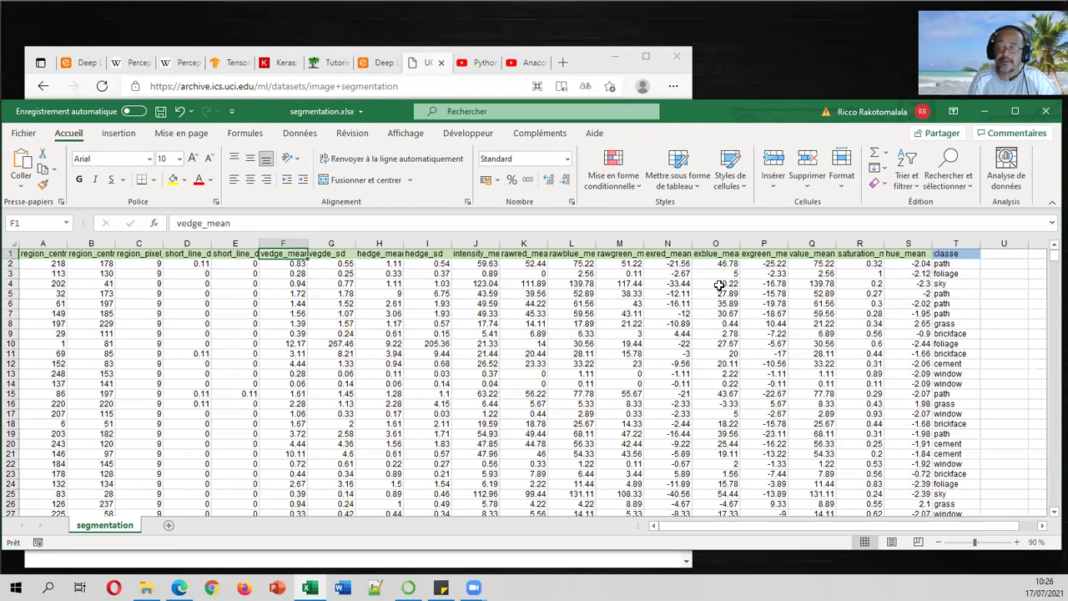
Step: Close the segmentation workbook and minimize the demo folder window
click(1049, 112)
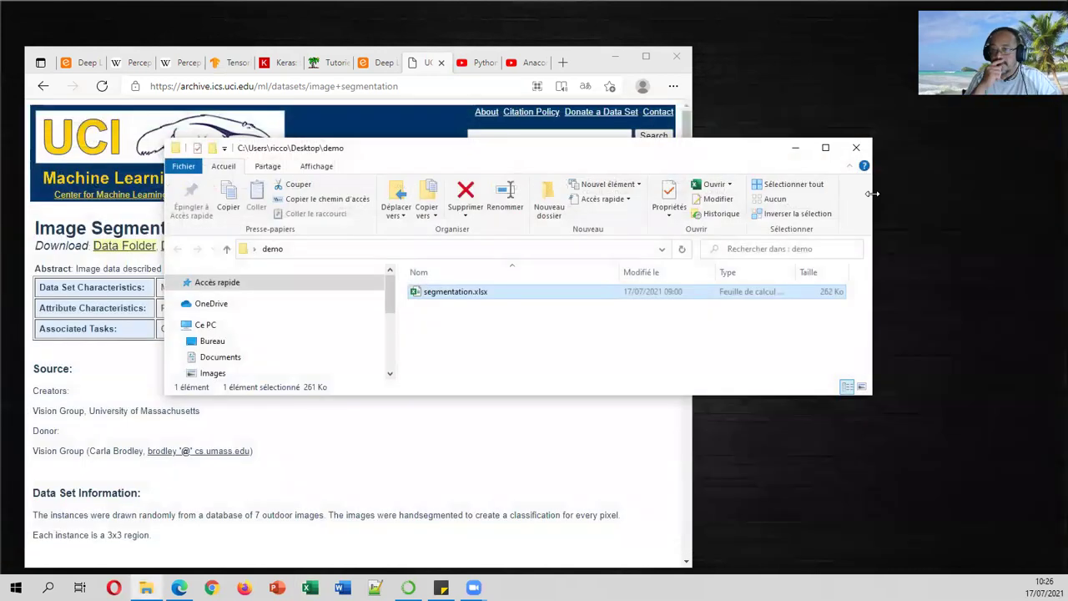
click(797, 149)
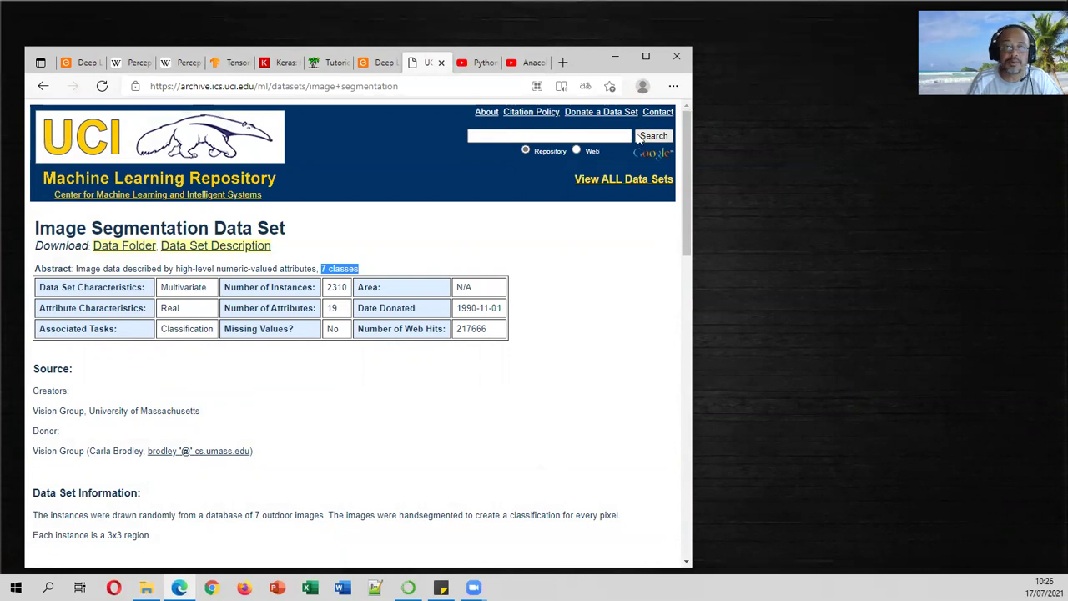
Step: Review the Colab mention on the TensorFlow page and the YouTube video pages on Google Colab and Anaconda environments
click(233, 67)
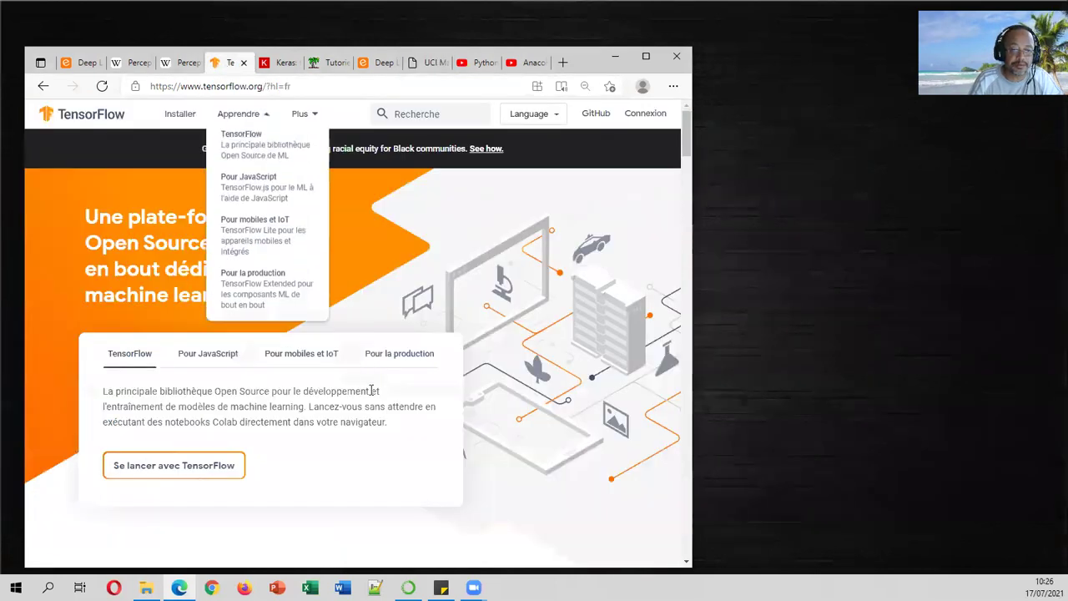
drag(211, 422, 240, 424)
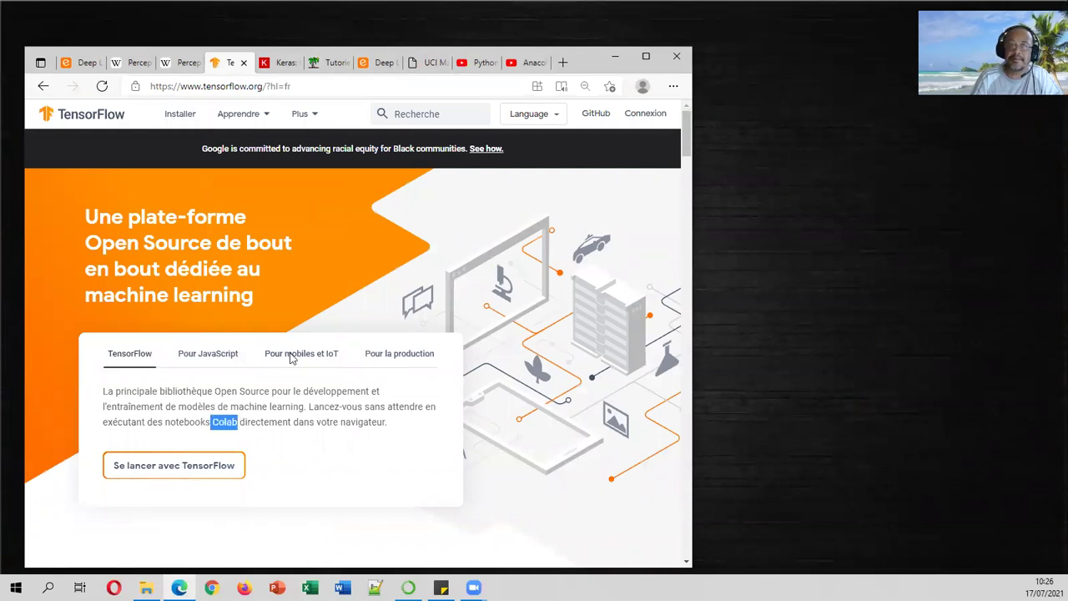
click(479, 67)
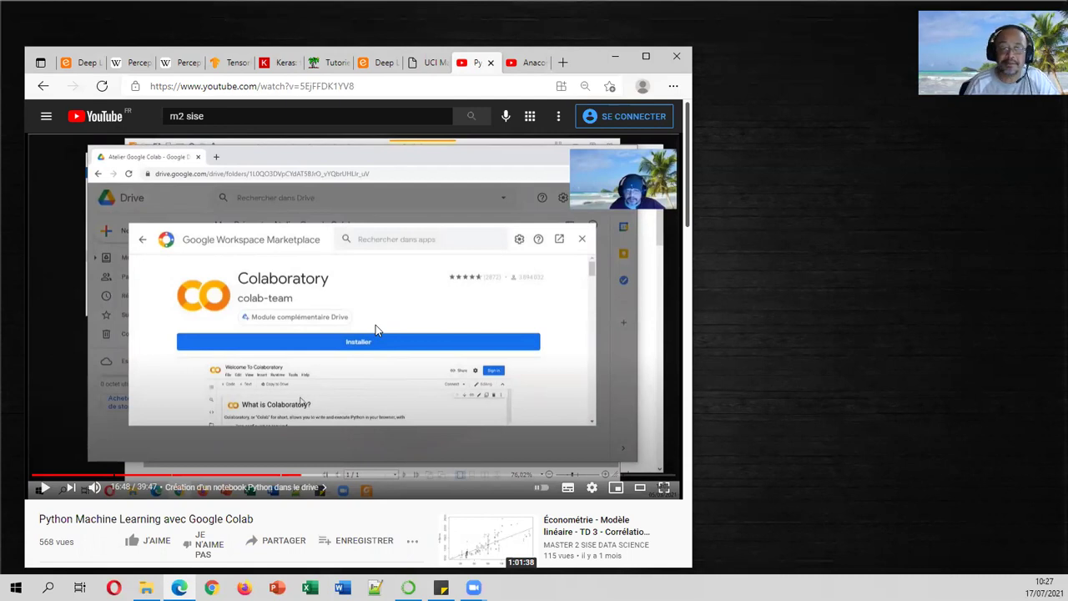
click(530, 63)
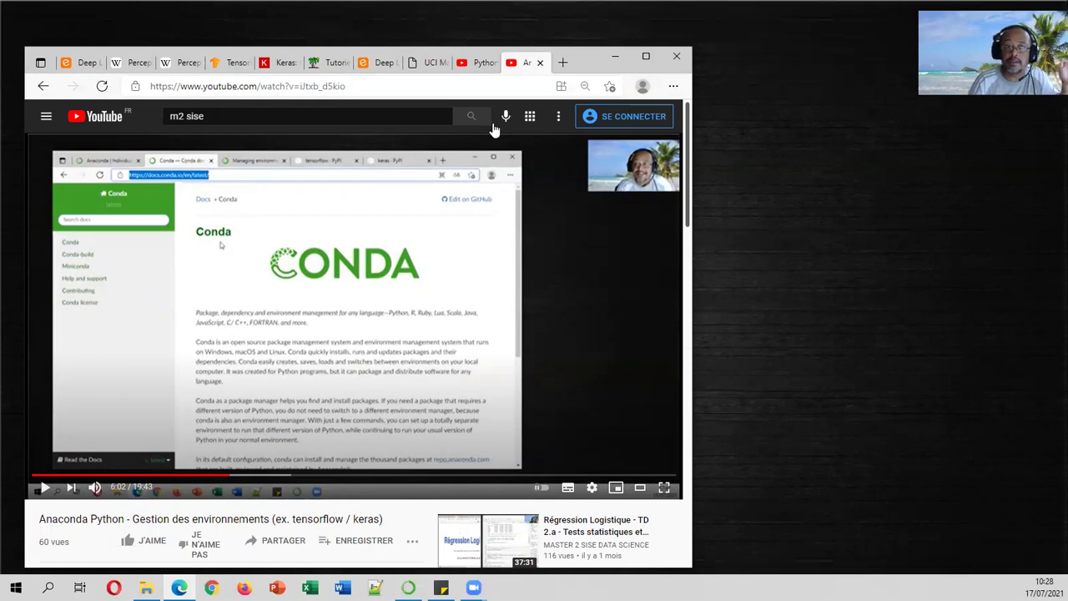
click(479, 65)
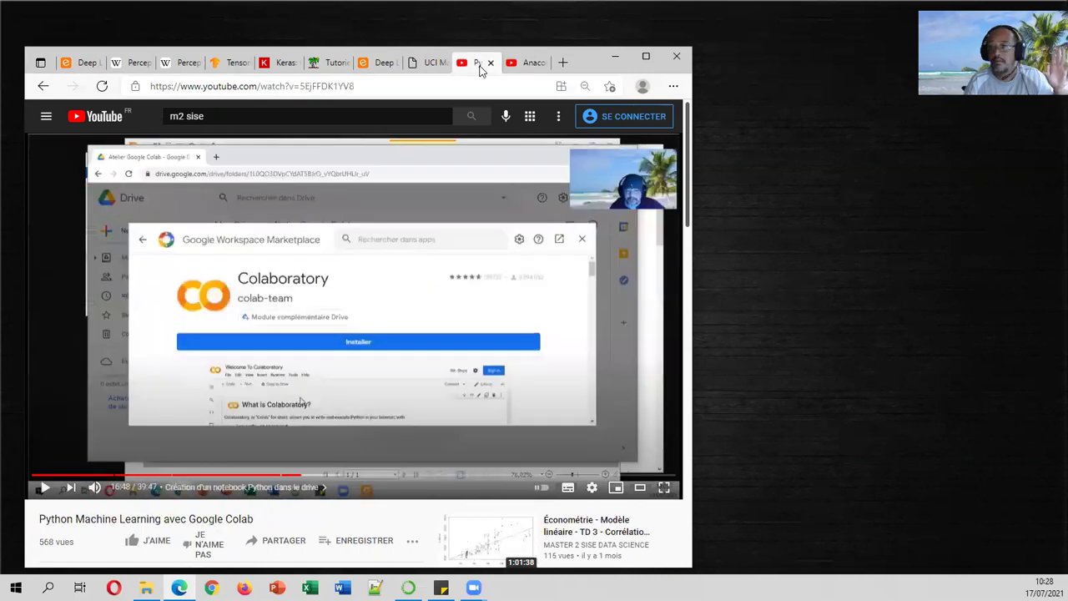
click(529, 67)
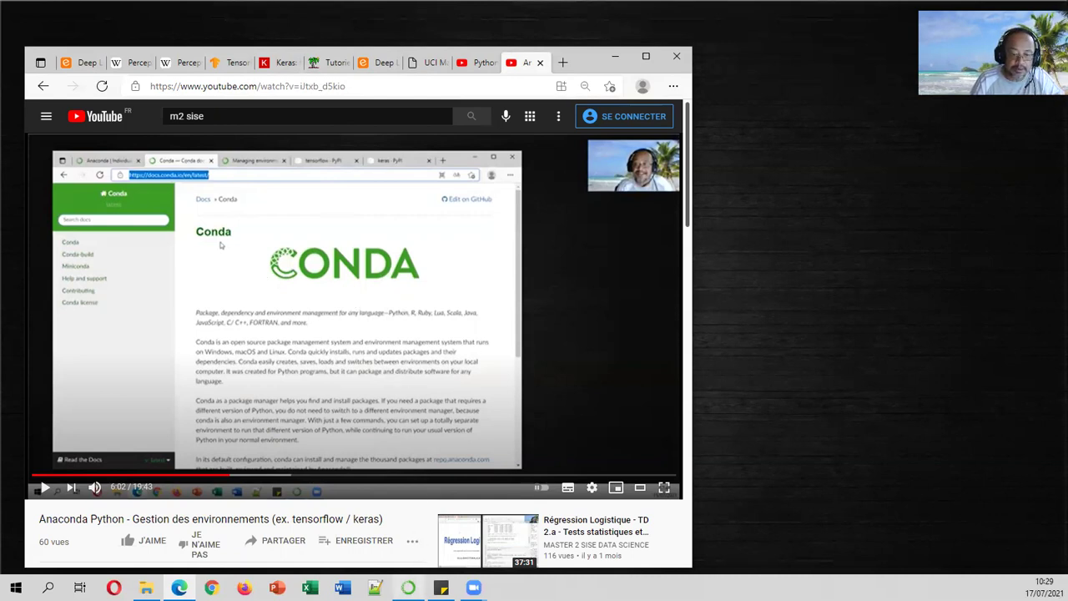
Step: Switch to Anaconda Navigator and select the tuto_env environment for the applications
mouse_move(408, 587)
click(422, 557)
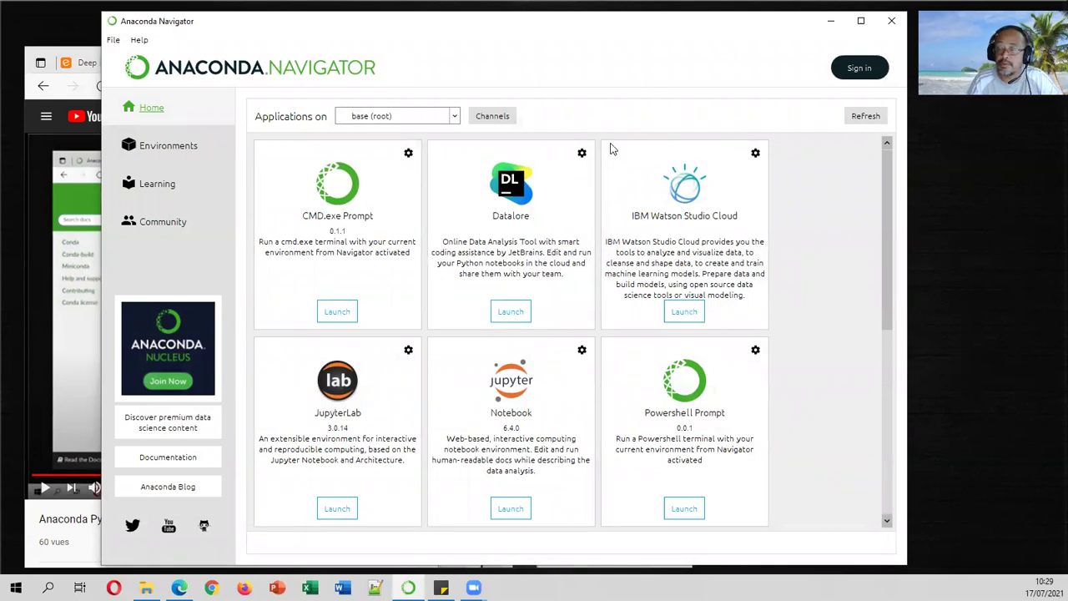
click(91, 544)
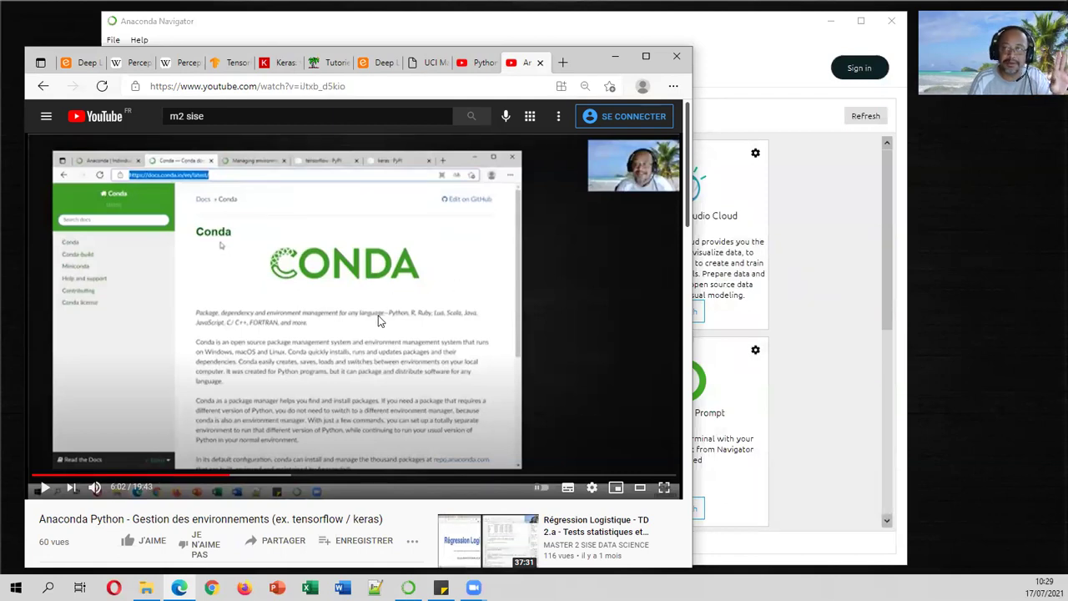
click(794, 244)
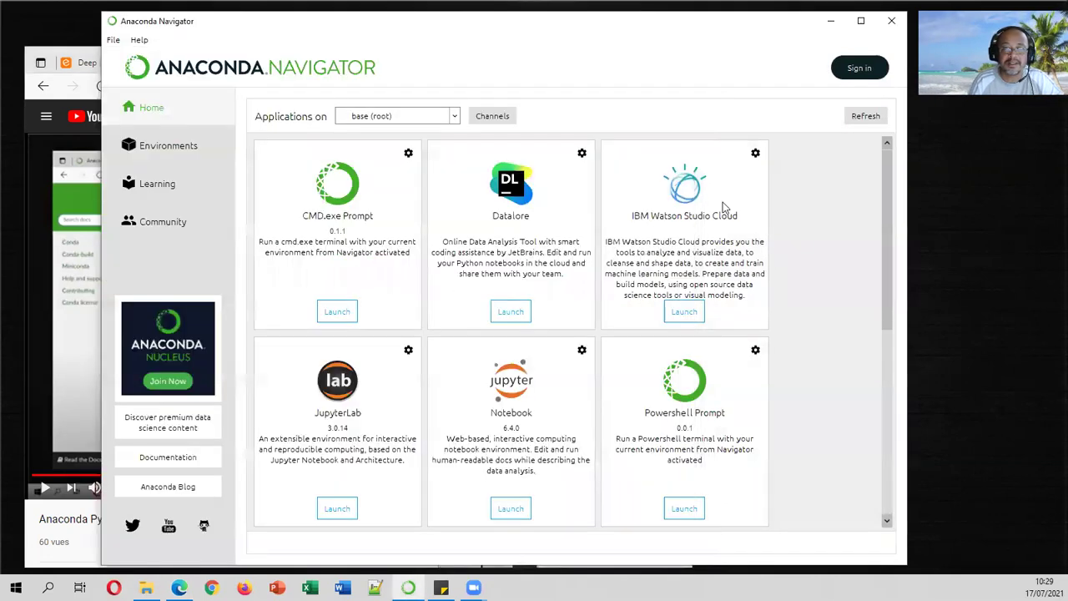
click(440, 117)
click(380, 159)
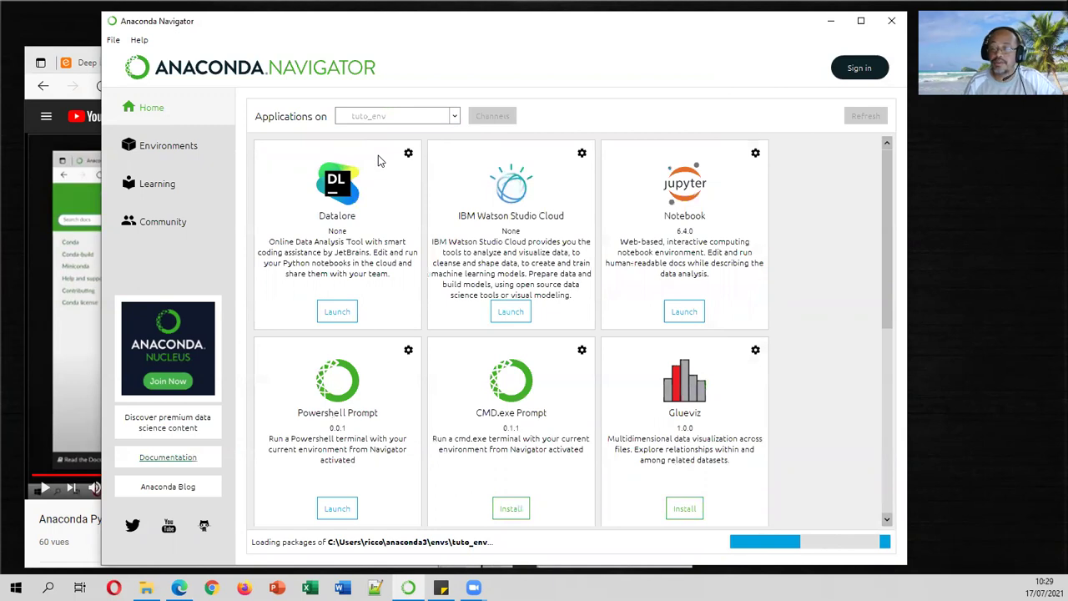
Step: Review the packages installed in tuto_env and the settings for importing a new environment, without importing one
click(192, 148)
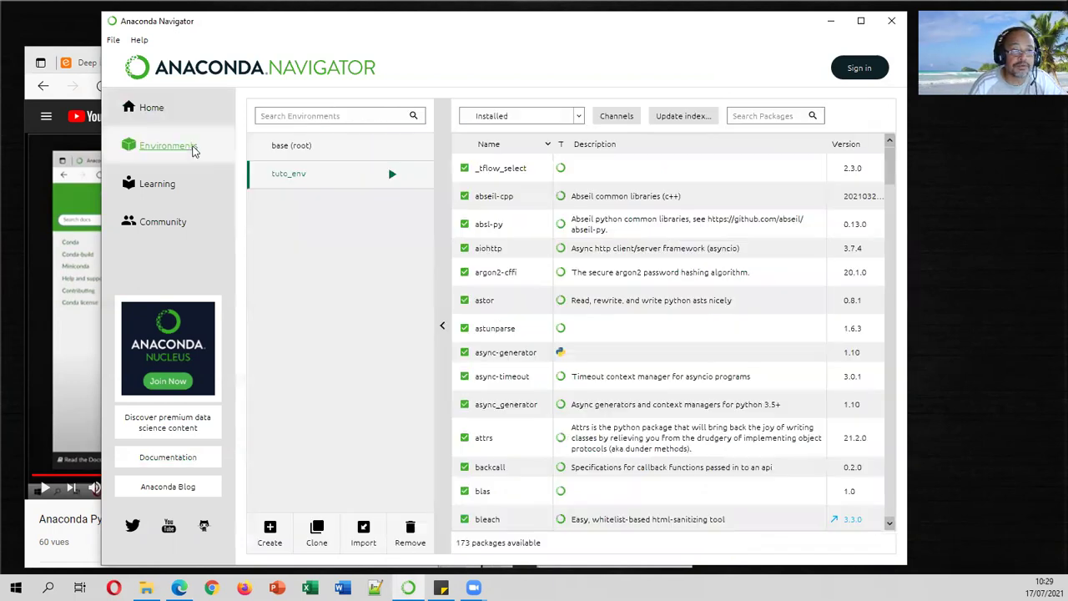
drag(893, 178, 906, 144)
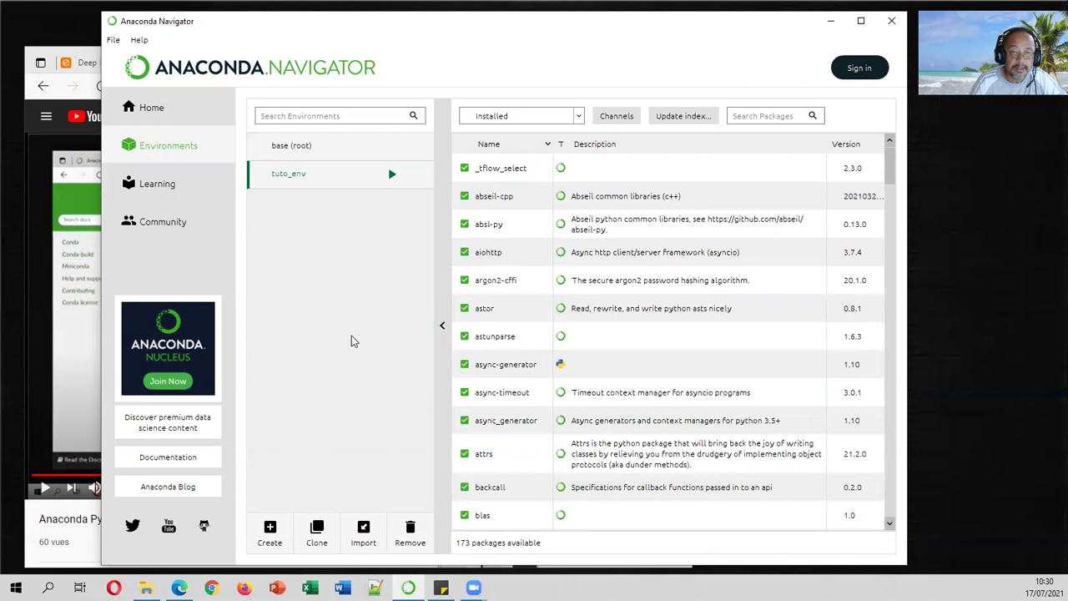
click(365, 538)
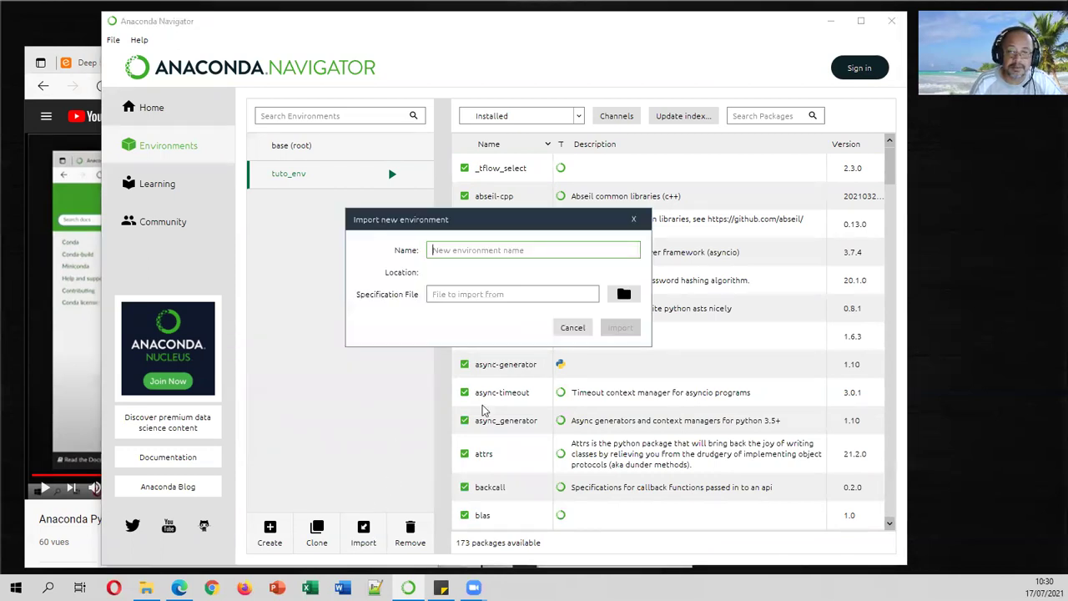
click(573, 327)
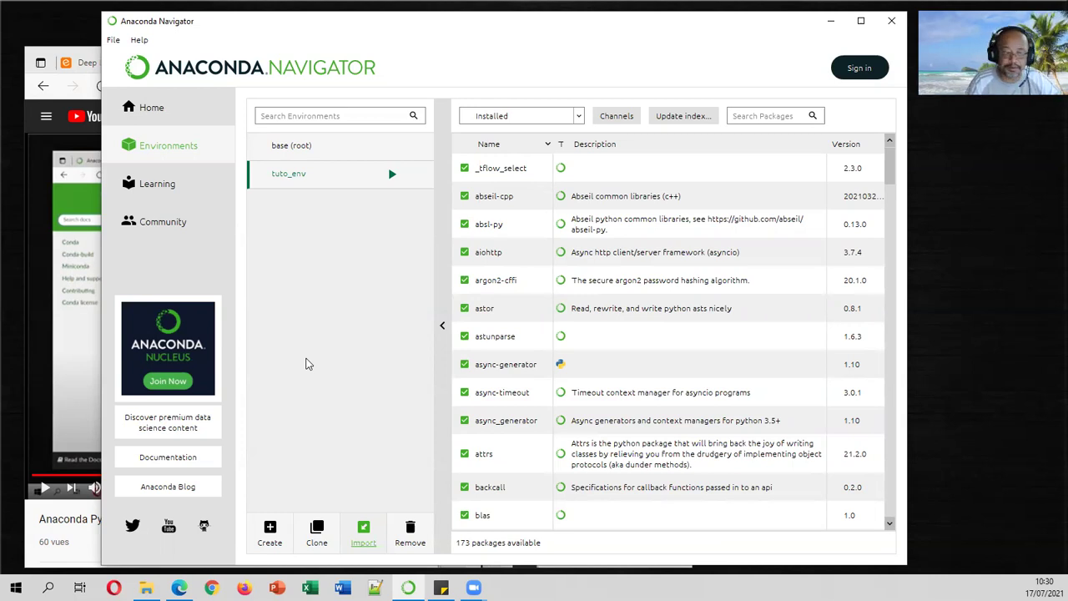
click(364, 532)
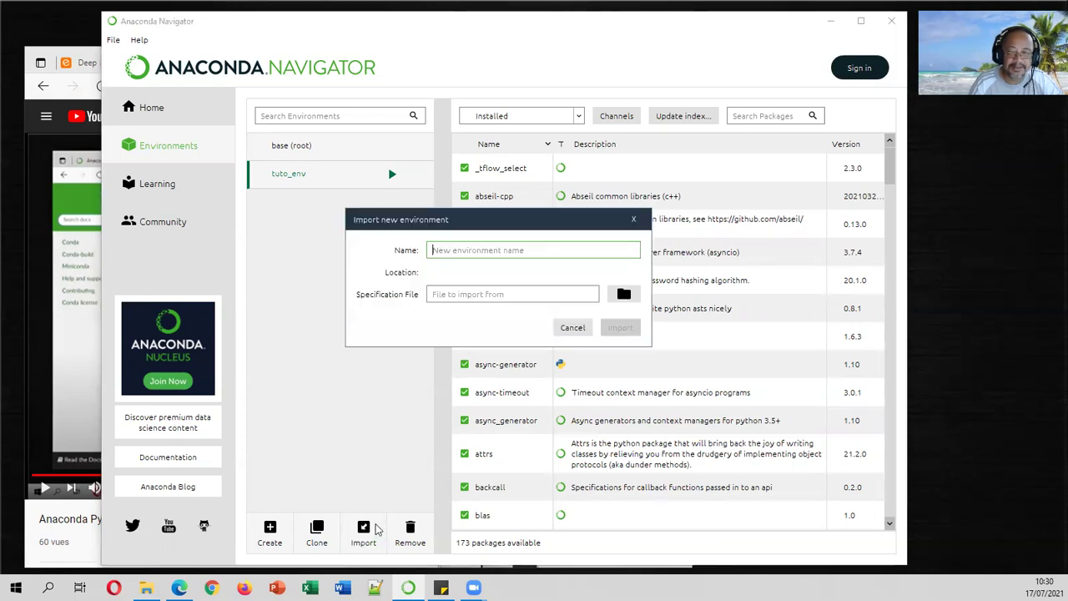
click(561, 328)
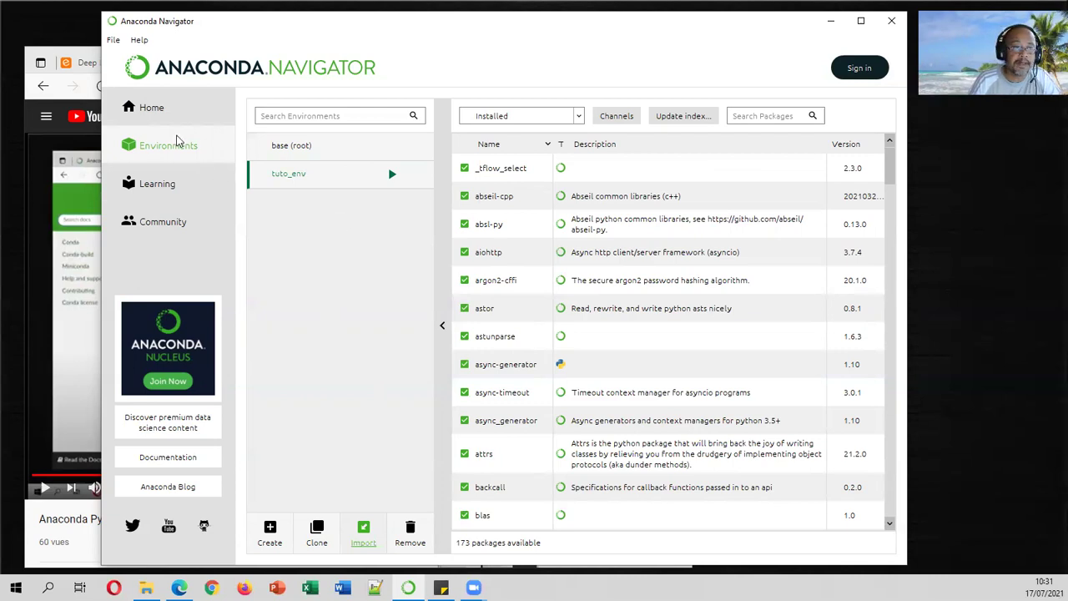
Step: Launch Jupyter Notebook from the tuto_env environment, reposition its browser window and open perceptron_keras.ipynb
click(163, 112)
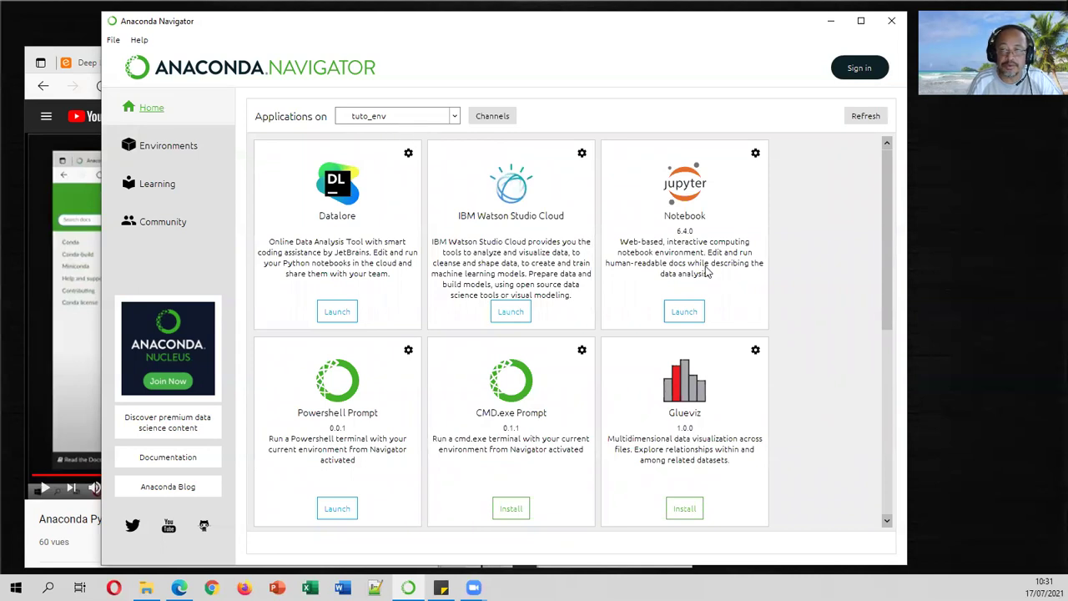
click(689, 311)
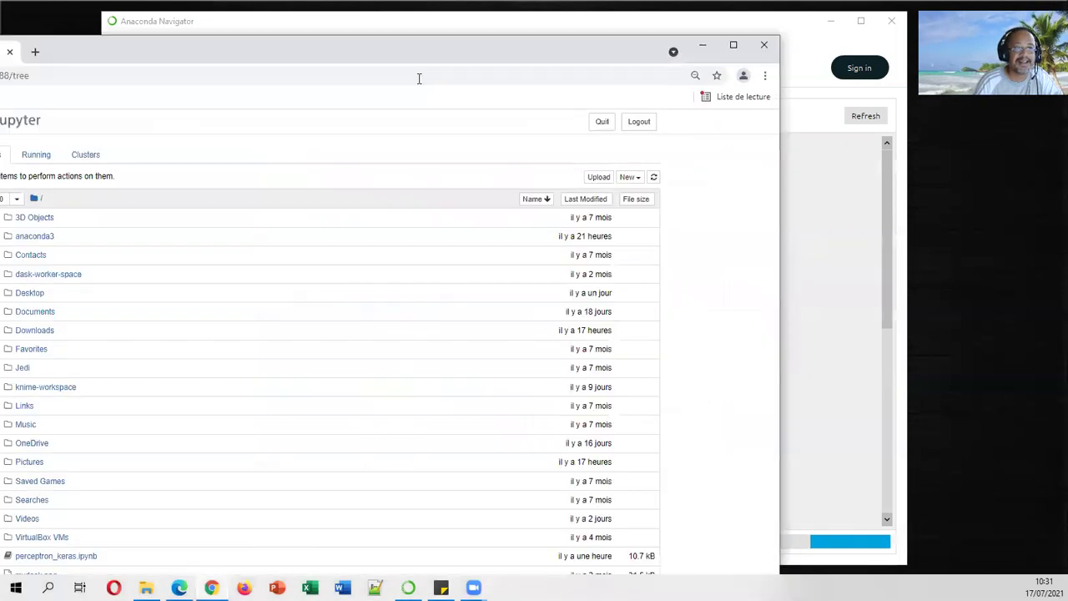
double_click(588, 38)
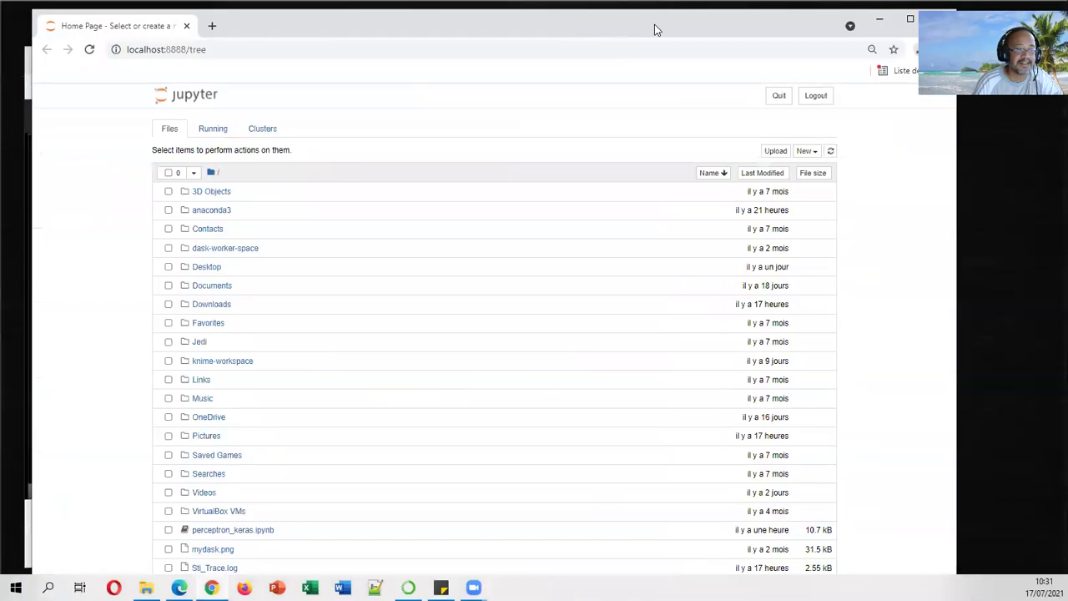
mouse_move(656, 26)
mouse_down()
mouse_move(655, 67)
mouse_move(652, 23)
mouse_up()
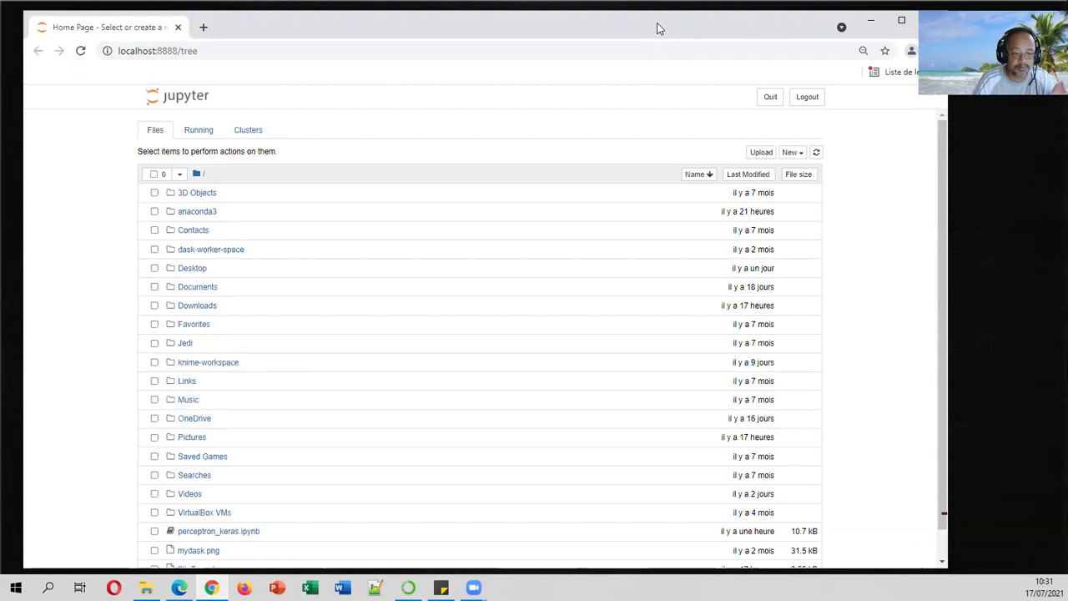
click(235, 533)
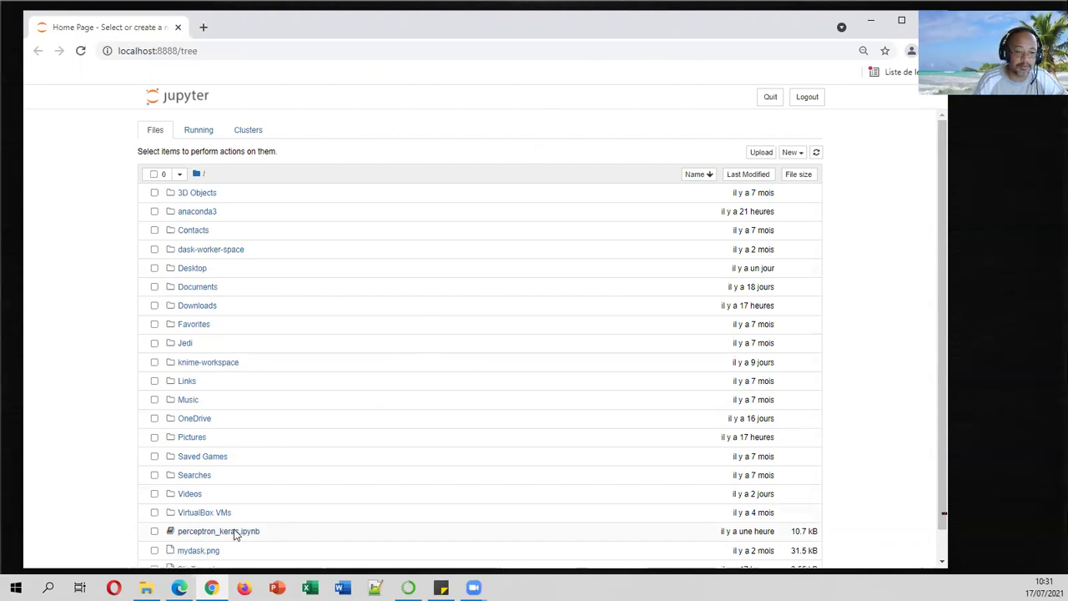